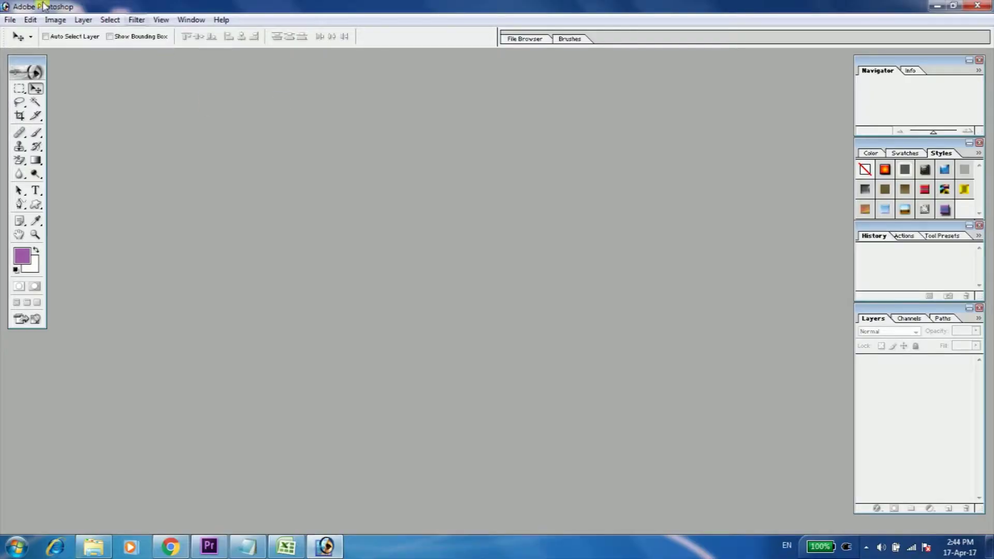
Step: Open the portrait photo from Desktop > test and maximize its document window
click(16, 23)
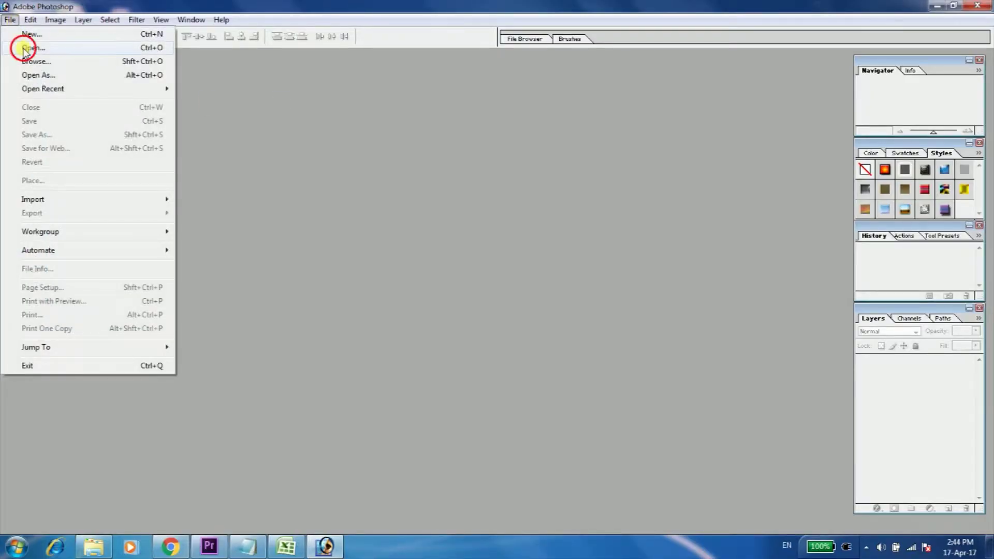
click(24, 49)
click(360, 147)
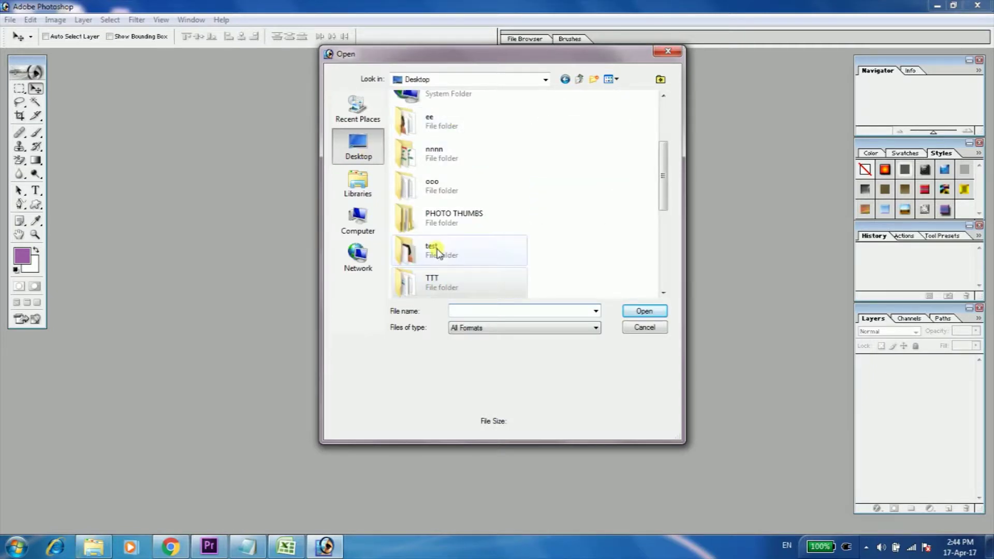
double_click(437, 253)
double_click(493, 128)
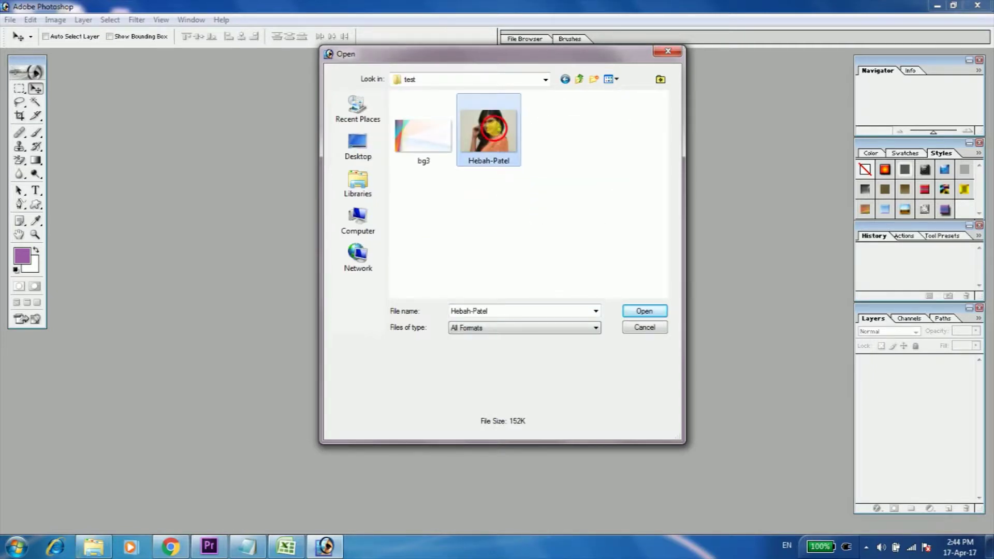
click(401, 60)
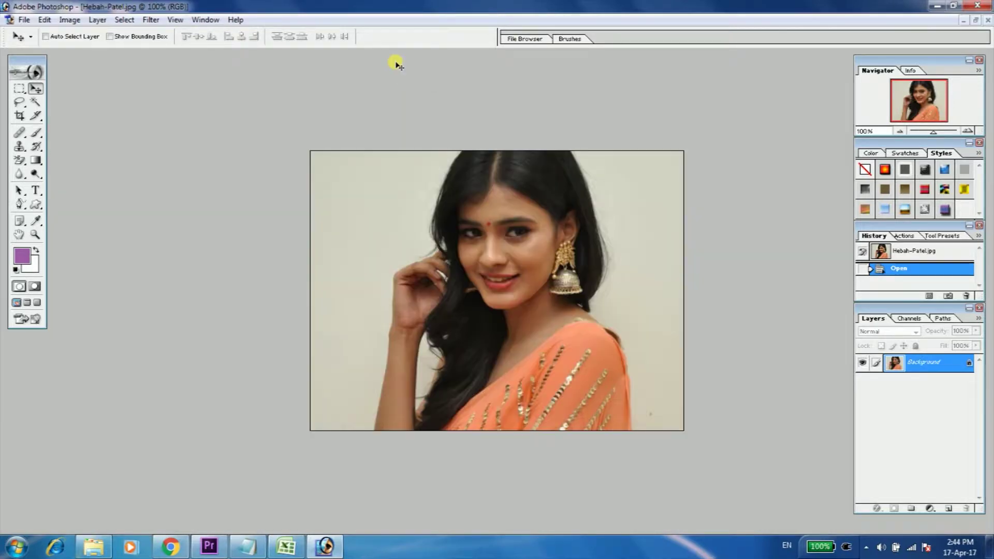
Step: Magic Wand and delete the left, right and hair-side beige backdrop areas to white
click(34, 102)
click(368, 225)
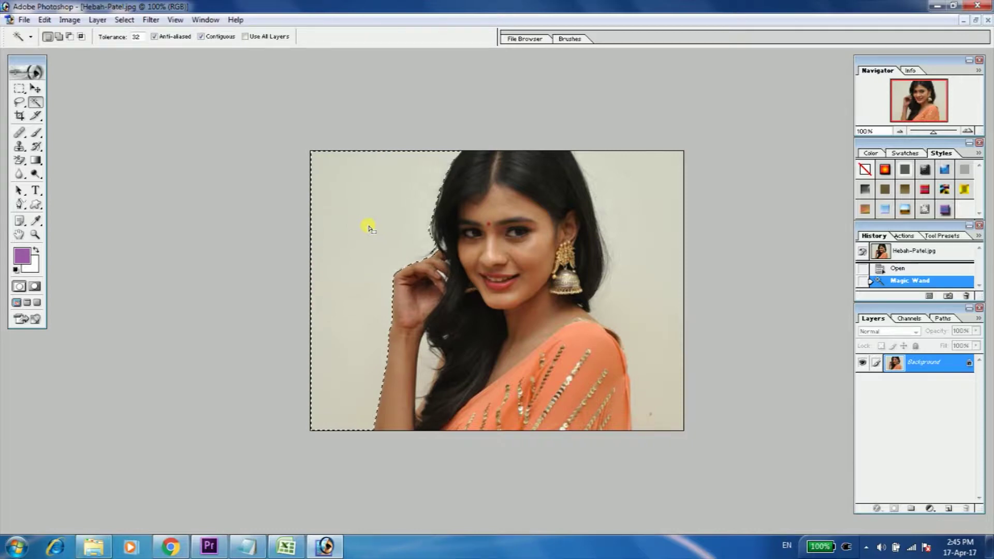
key(Delete)
click(620, 301)
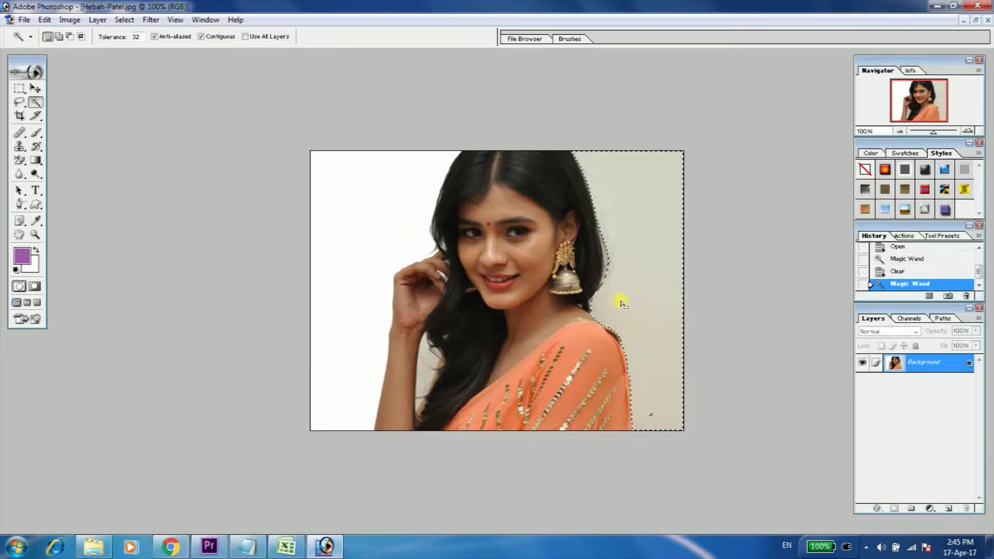
key(Delete)
click(426, 372)
key(Delete)
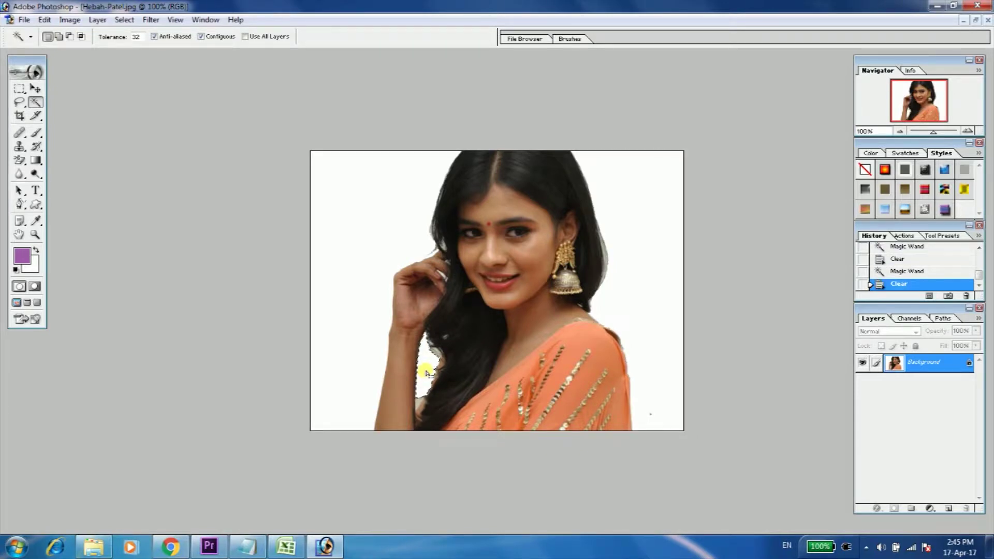
key(ctrl+plus)
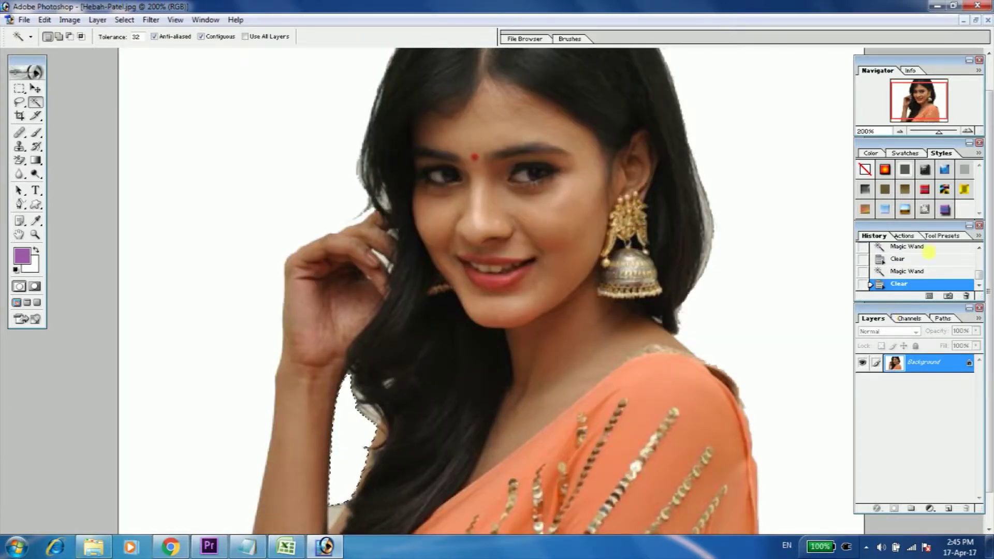
Step: Clear leftover backdrop patches along the arm and hair edges to white
drag(988, 306, 989, 331)
drag(333, 522, 331, 478)
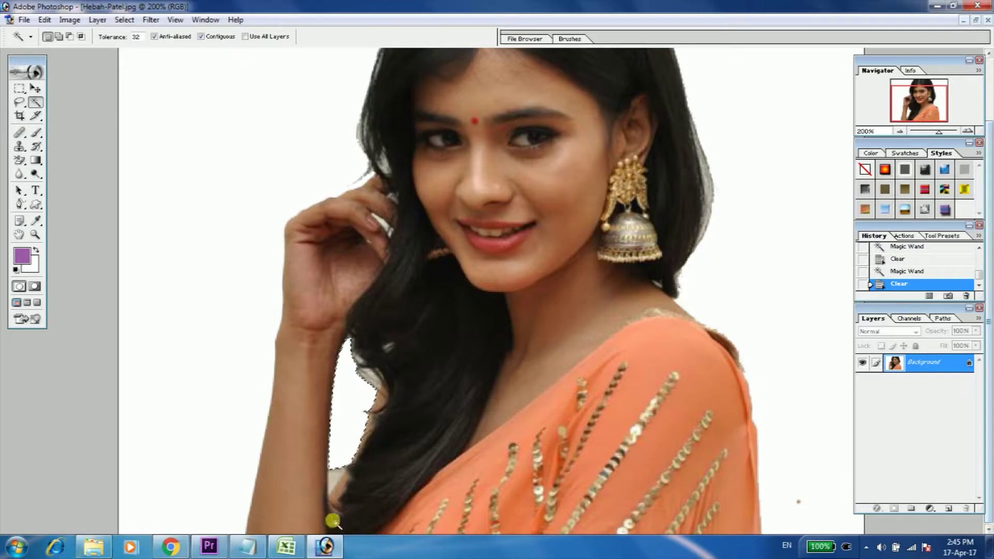
click(331, 478)
key(Delete)
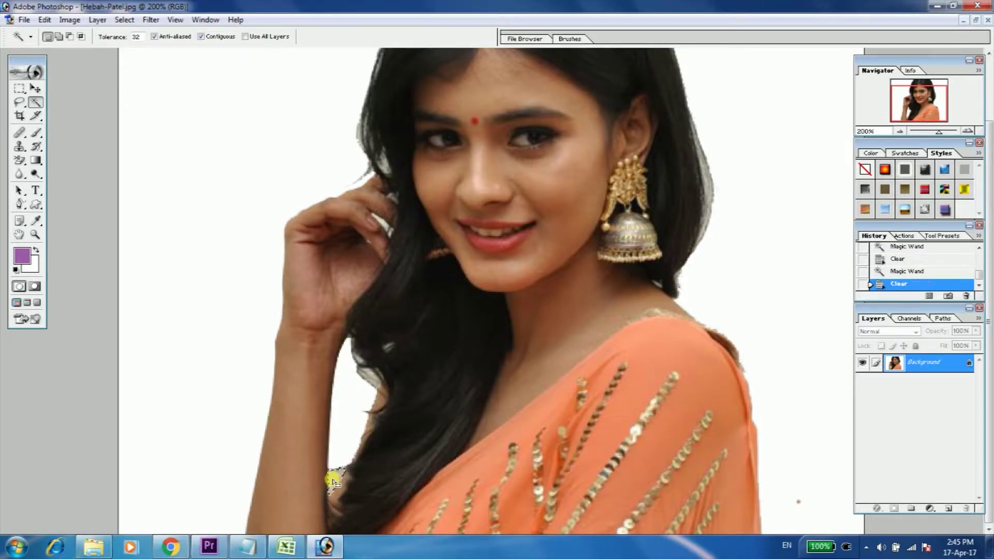
click(333, 468)
key(Delete)
click(712, 184)
click(710, 184)
key(Delete)
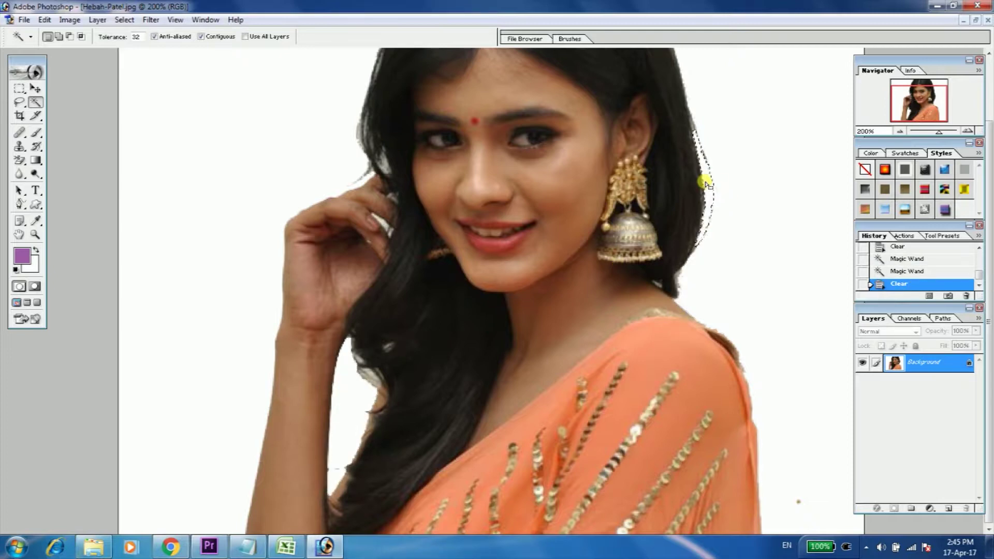
Step: Clear remaining beige specks by the right hair edge and shoulder, then deselect and zoom out
click(694, 128)
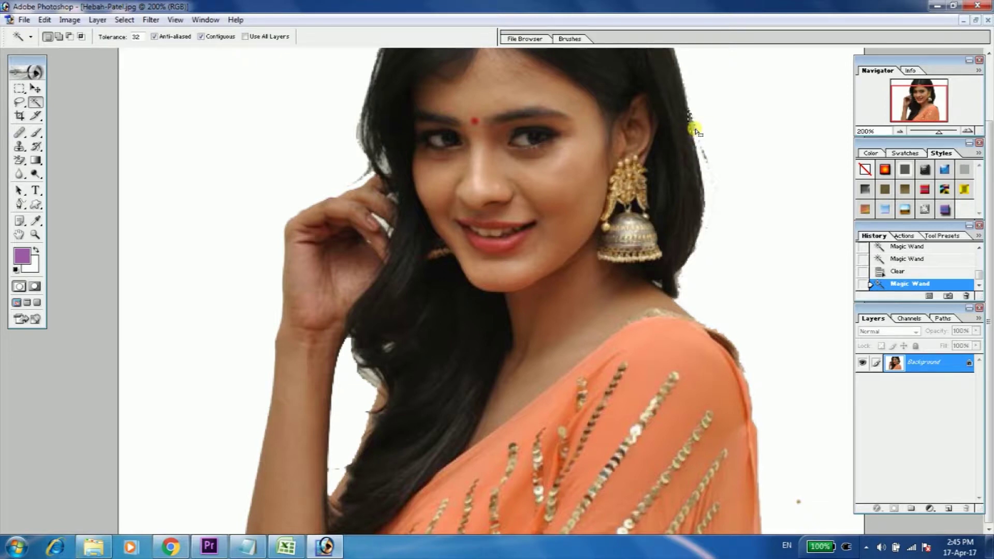
key(Delete)
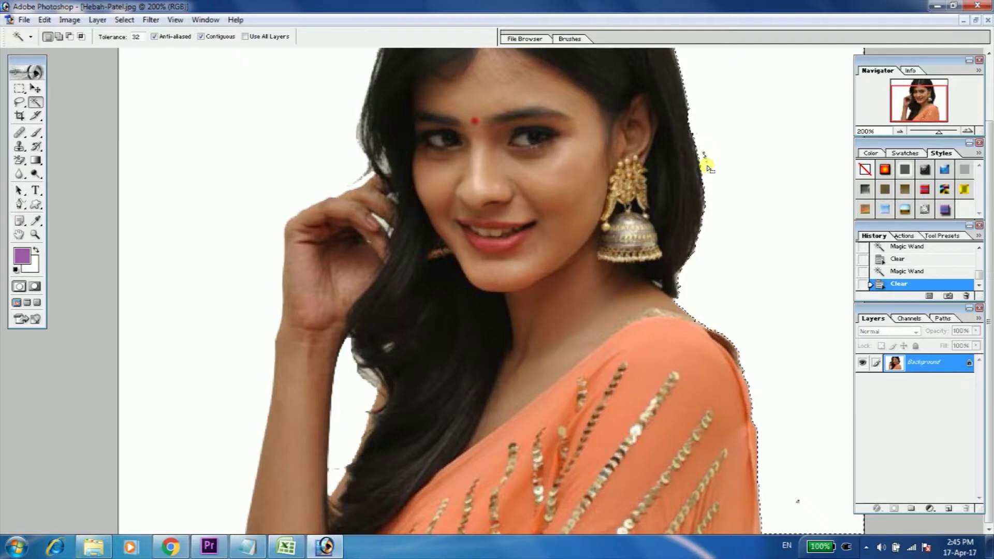
key(ctrl+d)
click(708, 163)
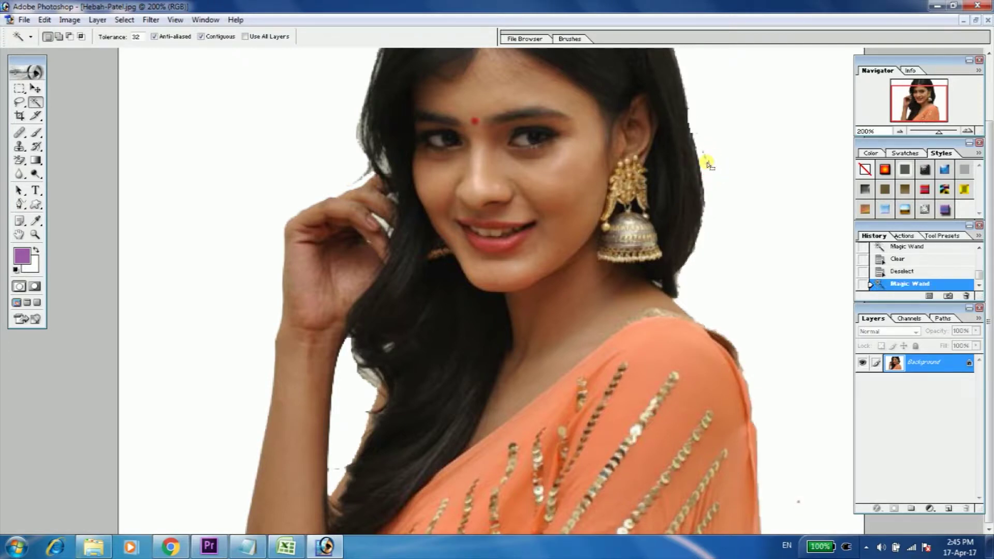
key(Delete)
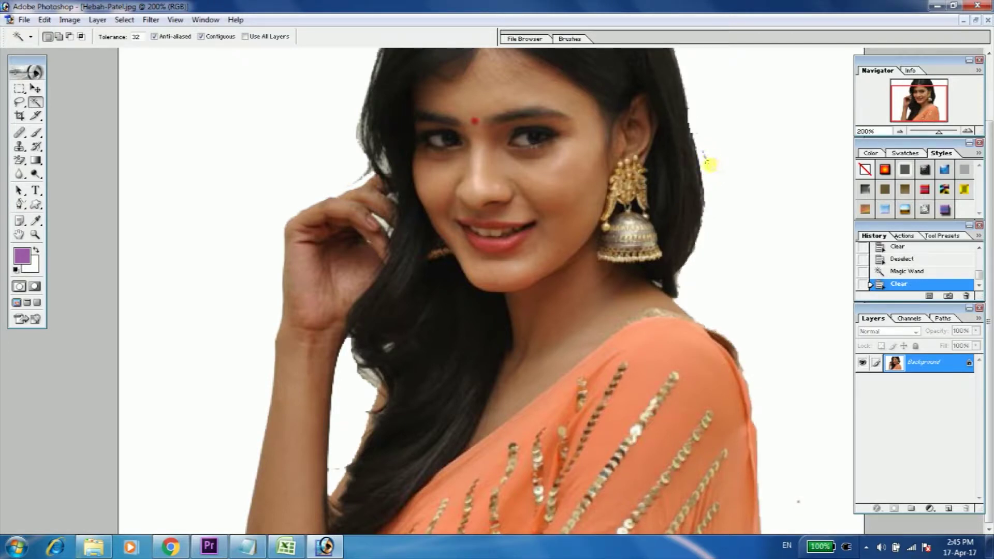
click(707, 159)
key(Delete)
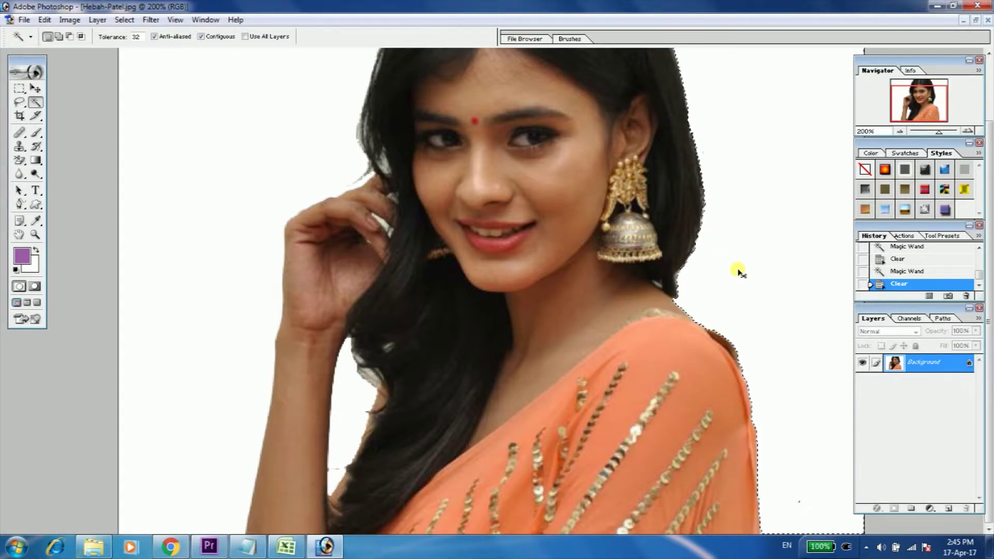
key(ctrl+minus)
key(ctrl+minus)
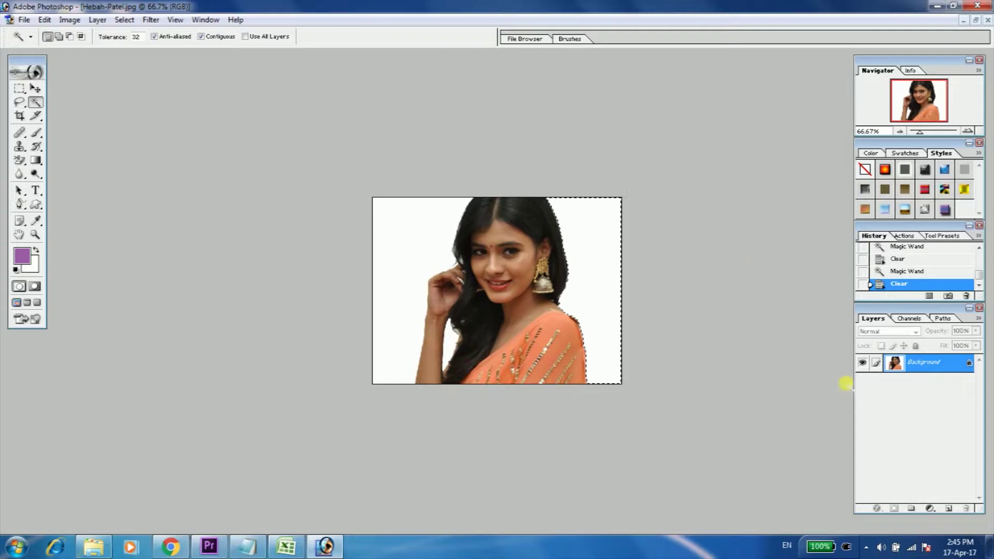
Step: Convert the locked Background layer into a regular layer named Layer 0
double_click(925, 364)
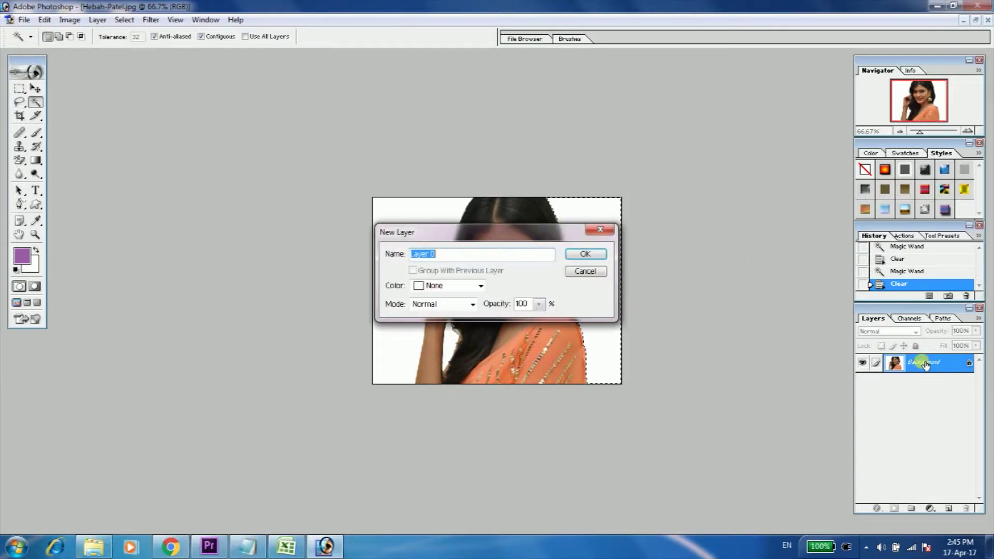
click(598, 254)
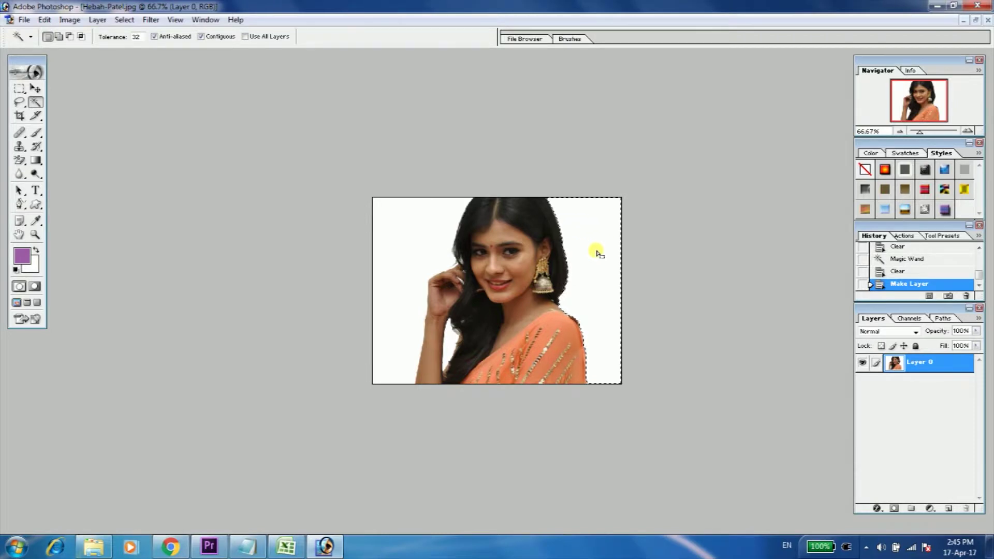
Step: Delete the white areas right, left and between arm and hair, leaving transparency around the woman
key(ctrl+d)
click(596, 276)
key(Delete)
click(408, 274)
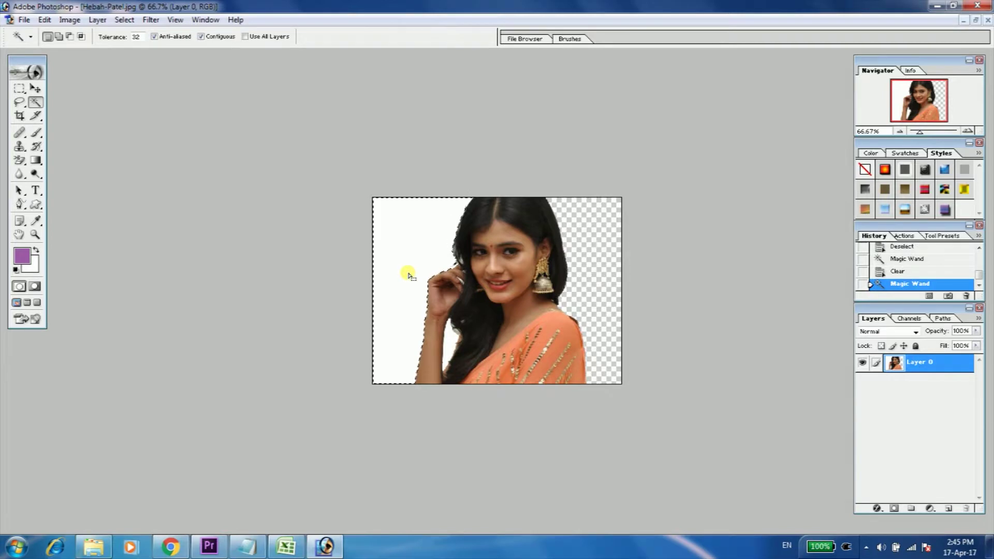
key(Delete)
click(452, 344)
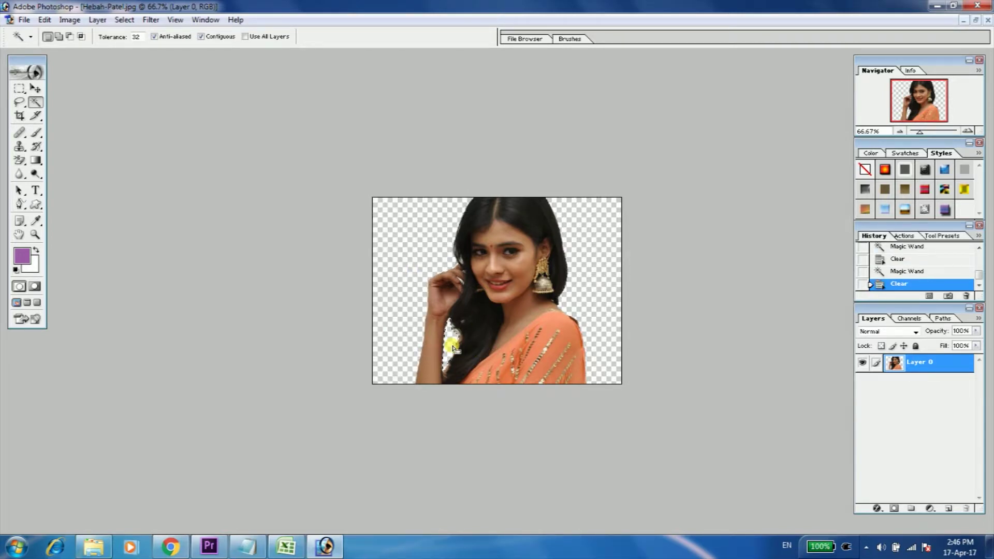
click(23, 20)
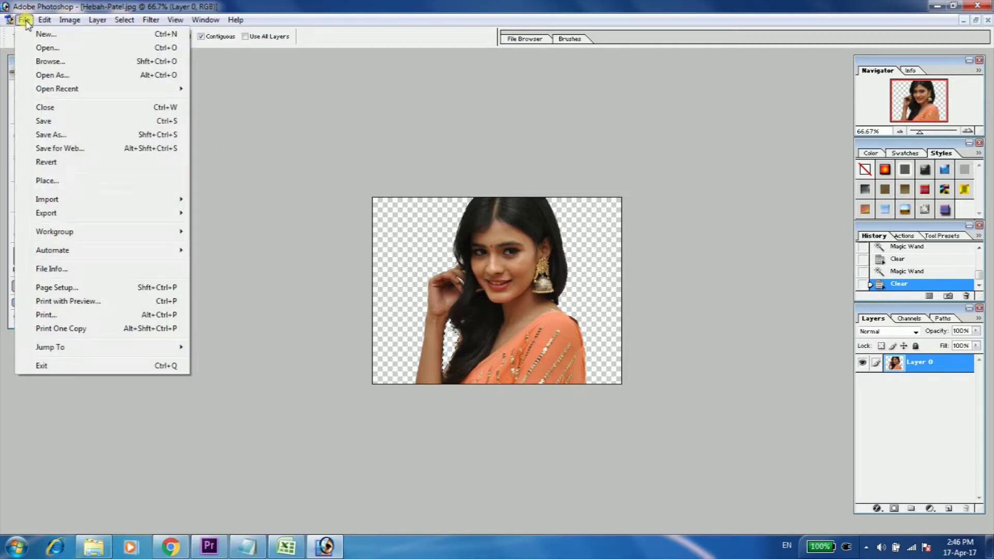
Step: Save the cut-out as an interlaced PNG copy and close the portrait document
click(52, 136)
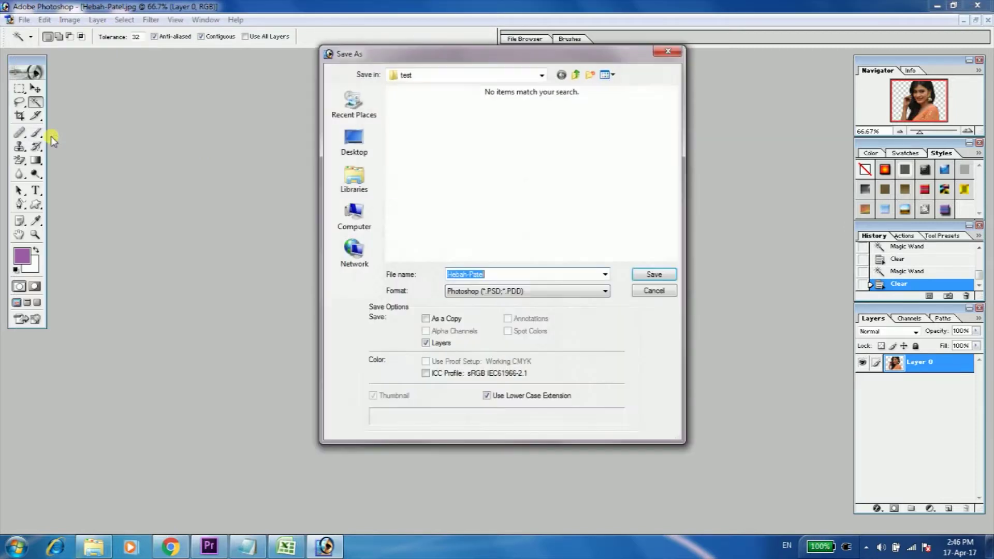
click(520, 295)
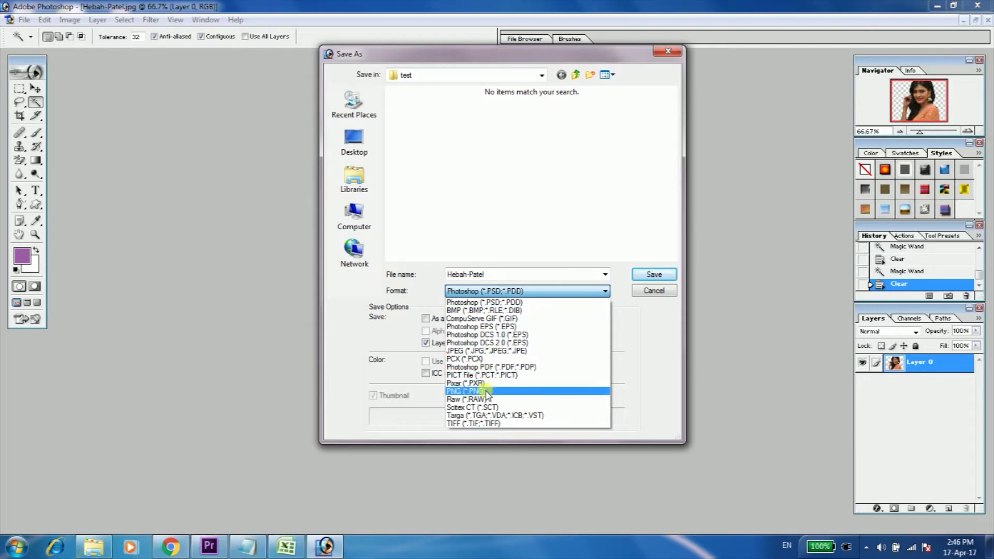
click(487, 392)
double_click(529, 280)
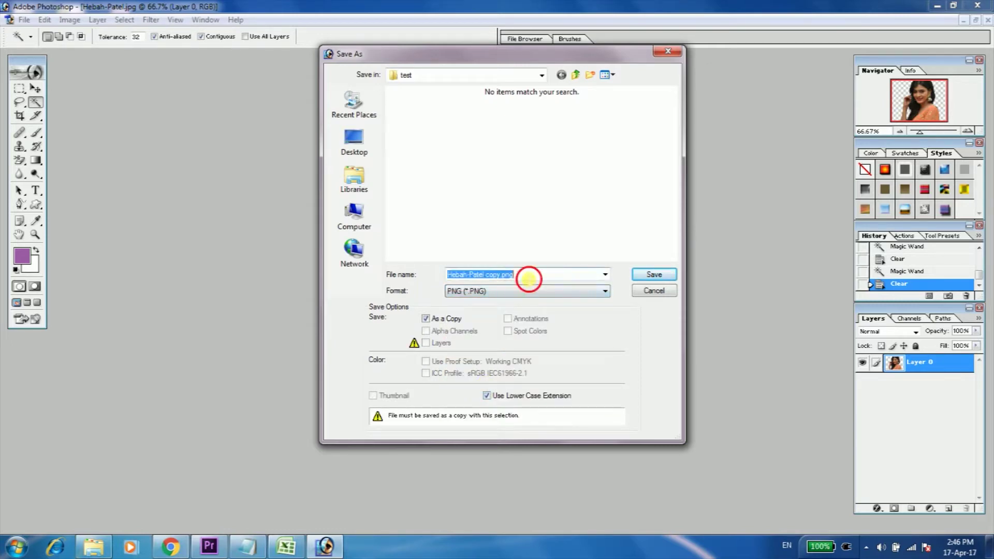
click(654, 274)
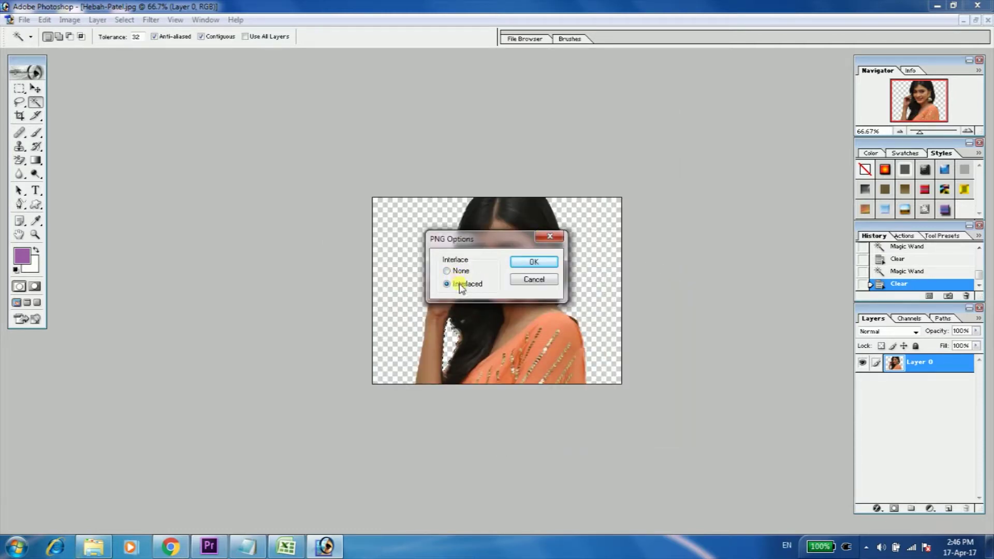
click(549, 261)
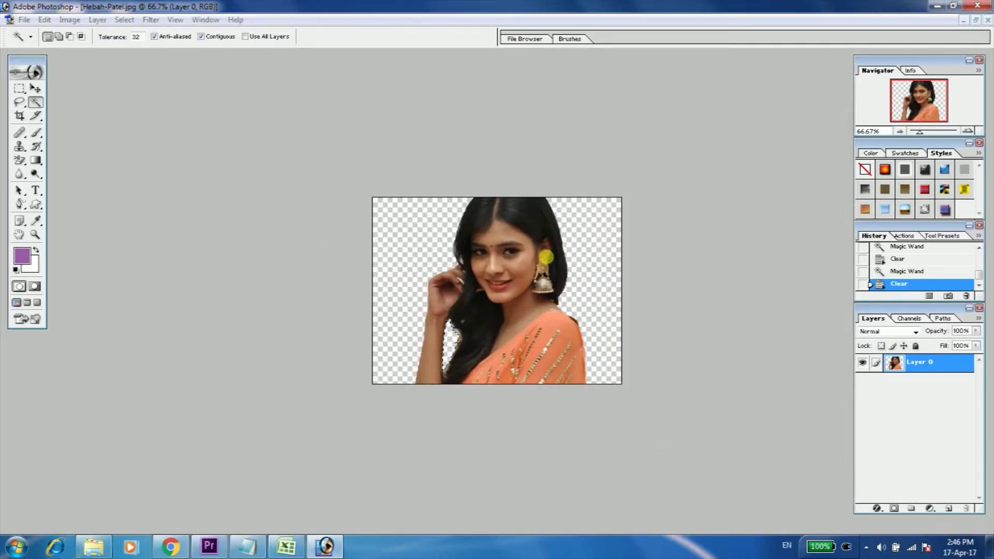
click(985, 21)
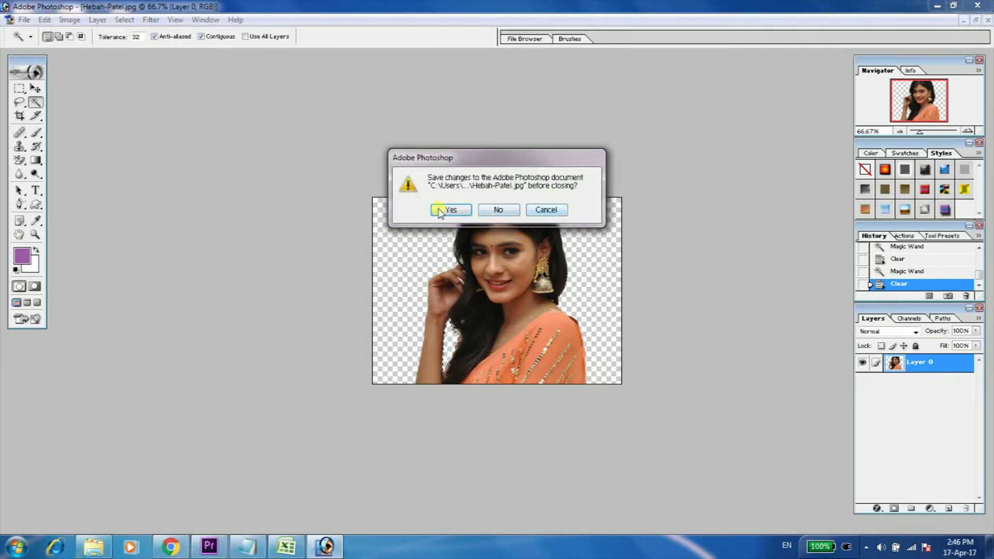
Step: Discard changes to the original, open bg3.jpg, enlarge its window and zoom to 200%
click(497, 210)
click(8, 18)
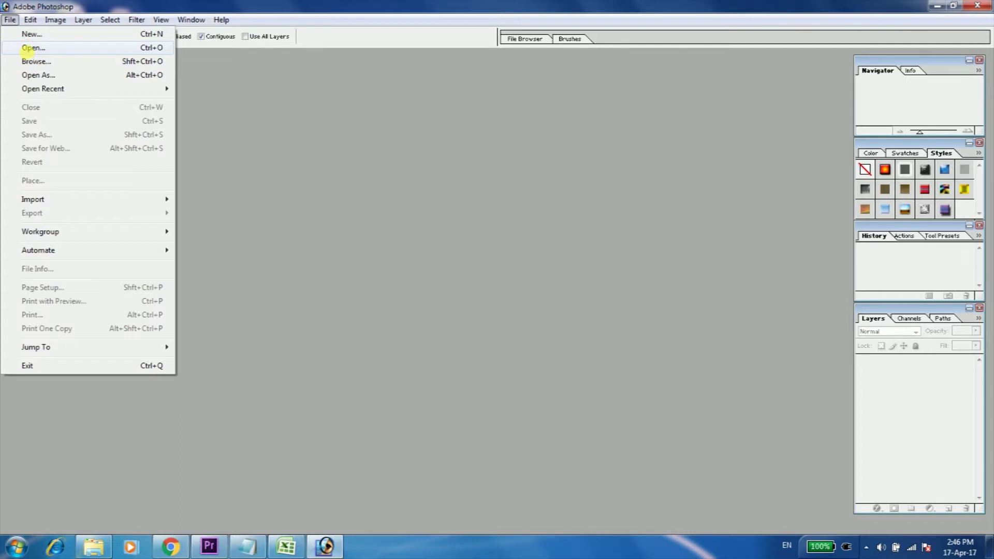
click(29, 48)
click(443, 141)
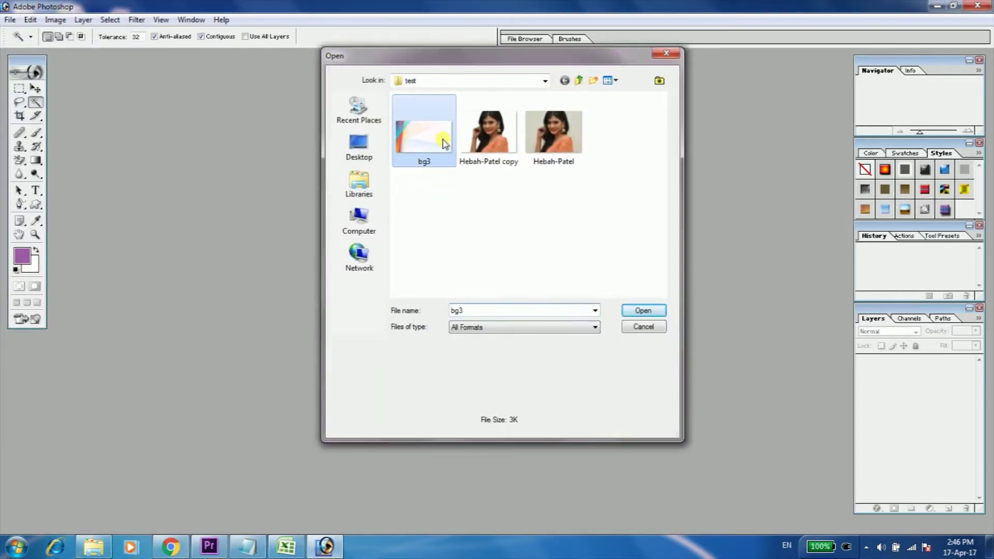
double_click(442, 142)
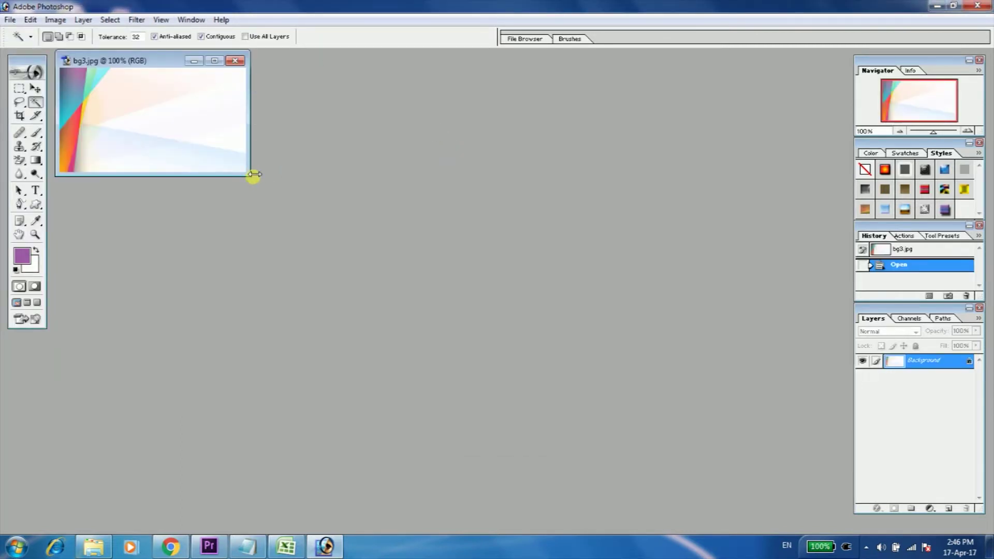
drag(253, 175, 335, 284)
drag(333, 182, 525, 402)
key(ctrl+plus)
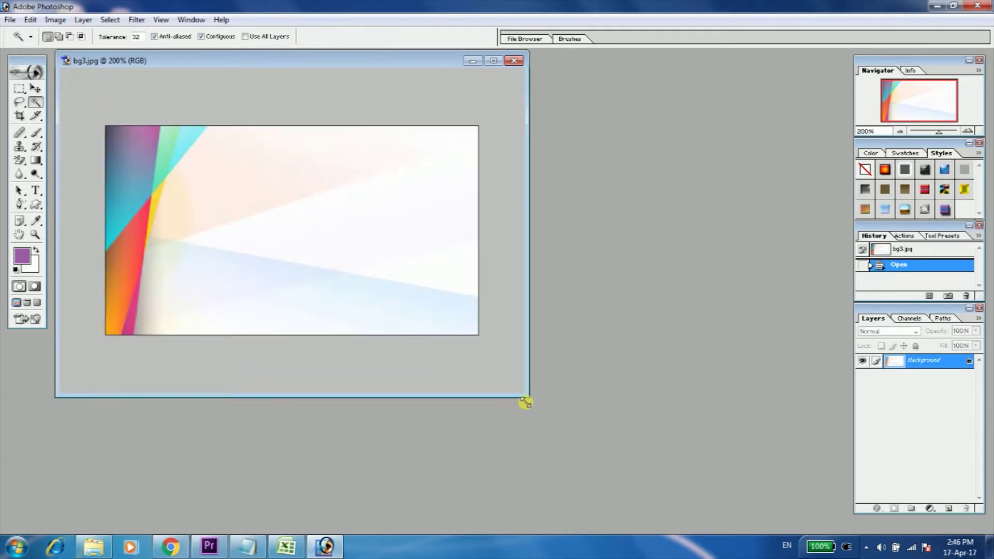
Step: Open the cut-out PNG copy and drag its portrait into bg3 as Layer 1, then maximize bg3
click(11, 20)
click(24, 51)
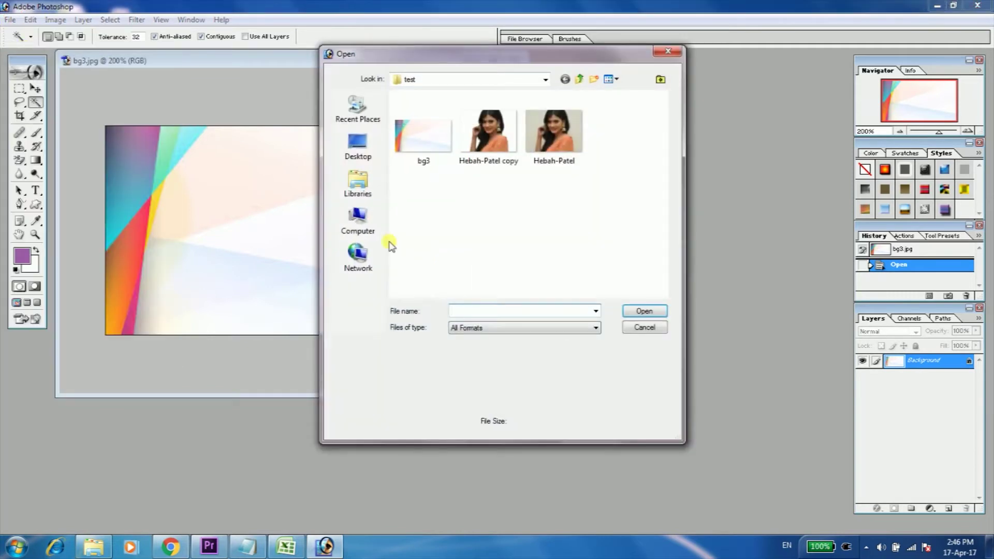
double_click(490, 155)
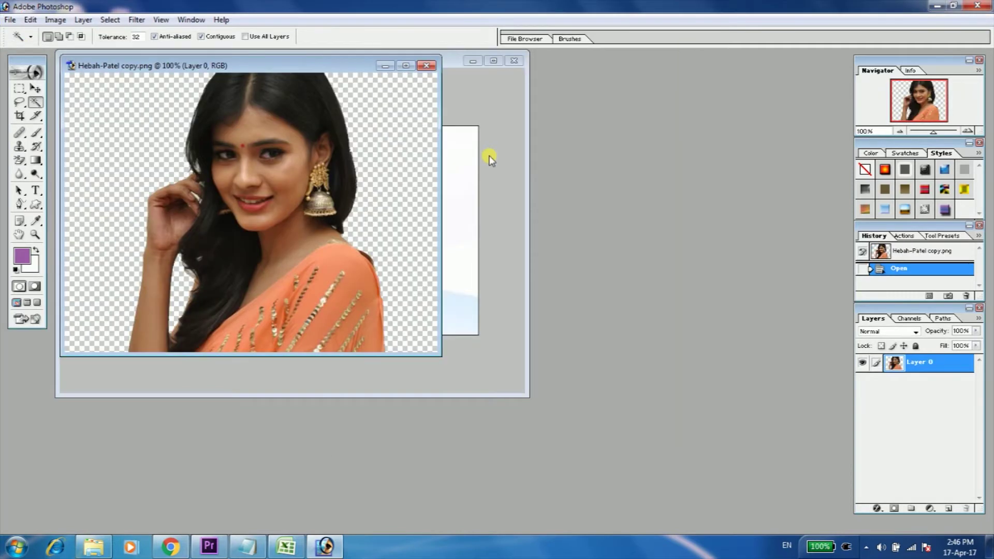
drag(338, 67, 713, 116)
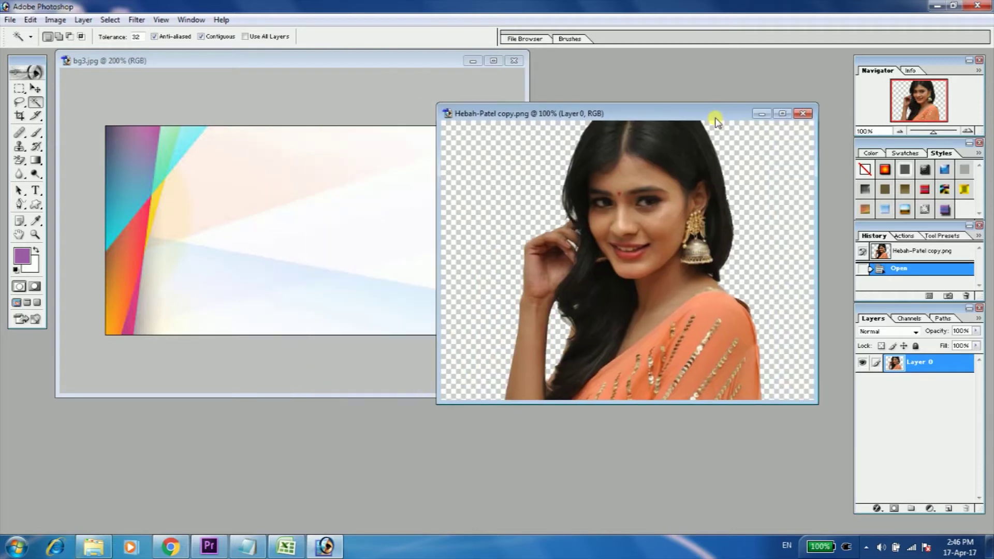
click(35, 88)
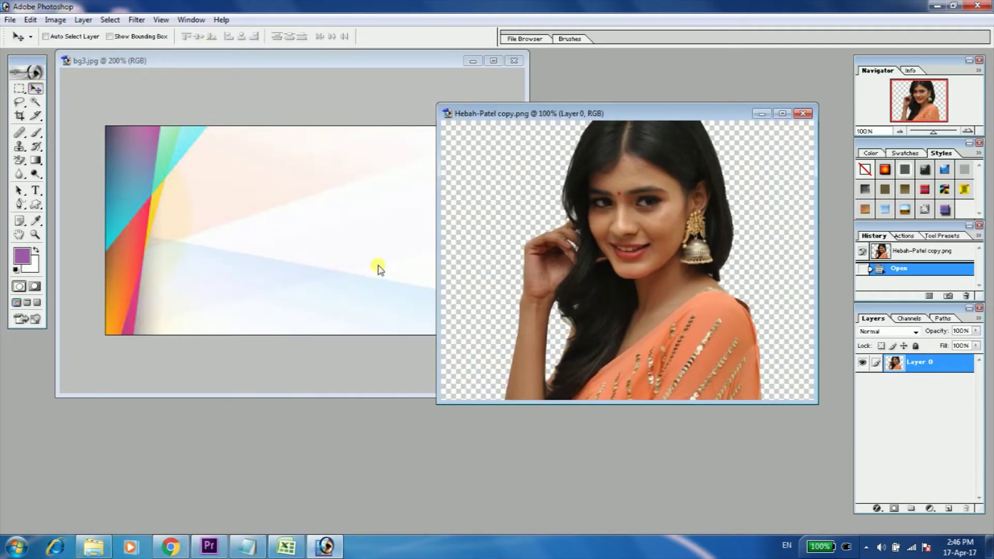
drag(663, 282, 362, 237)
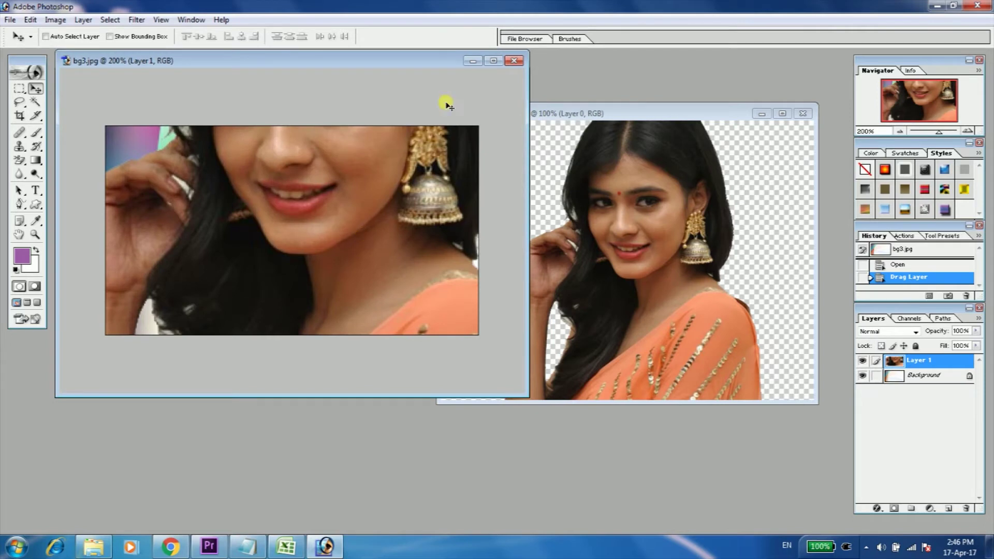
click(495, 62)
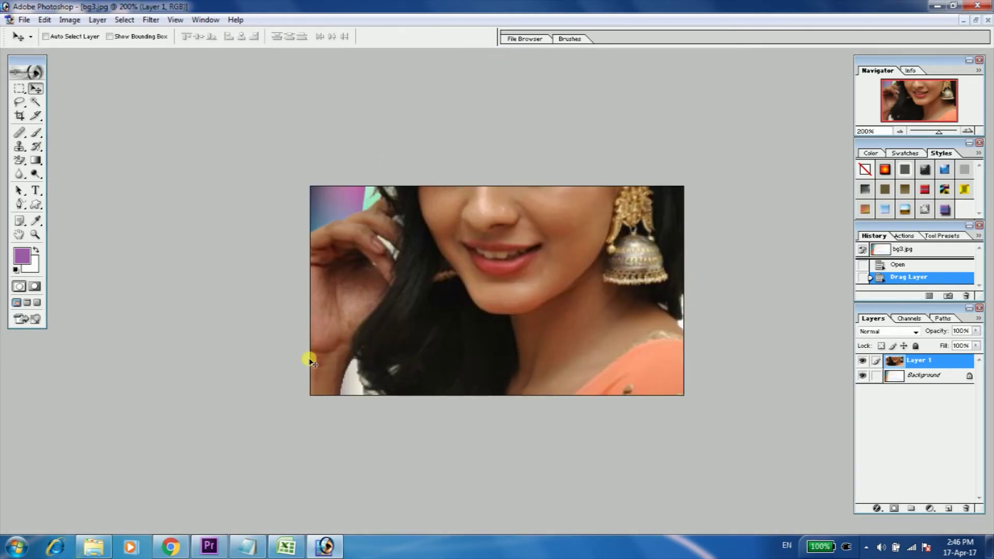
Step: Free Transform Layer 1 down to about a third and place the portrait on bg3's right side
key(ctrl+t)
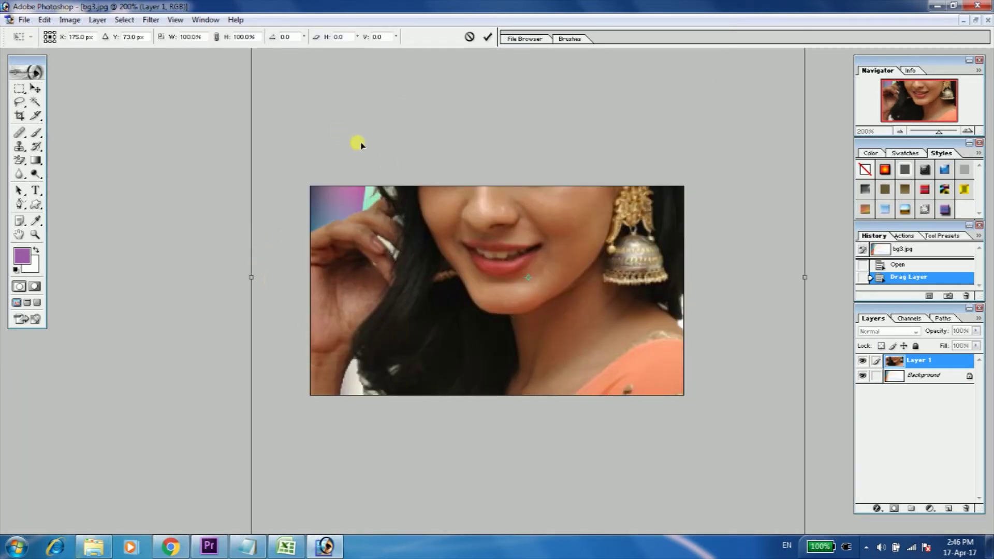
drag(360, 166, 364, 284)
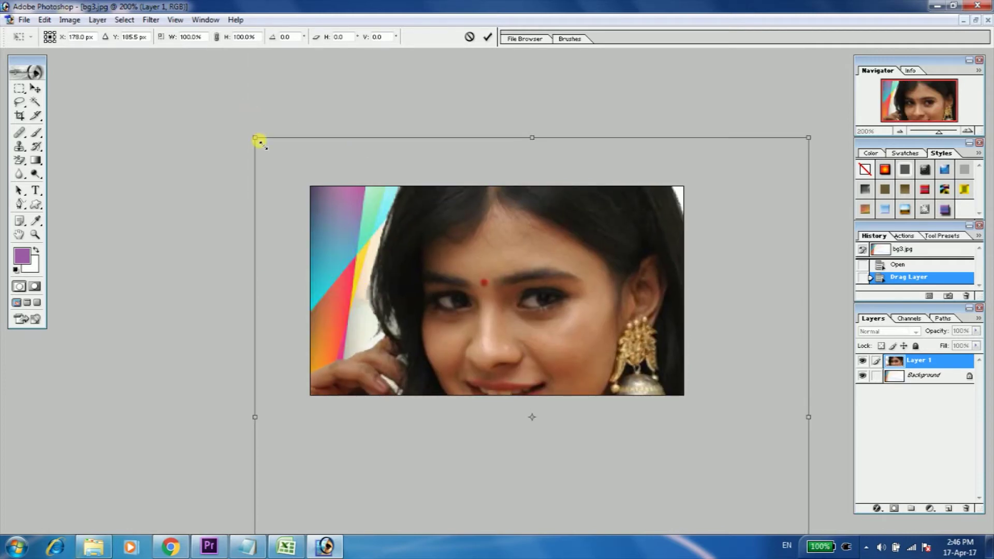
mouse_move(365, 195)
mouse_down()
mouse_move(577, 382)
mouse_move(606, 437)
mouse_up()
mouse_move(699, 517)
mouse_down()
mouse_move(629, 339)
mouse_move(578, 271)
mouse_up()
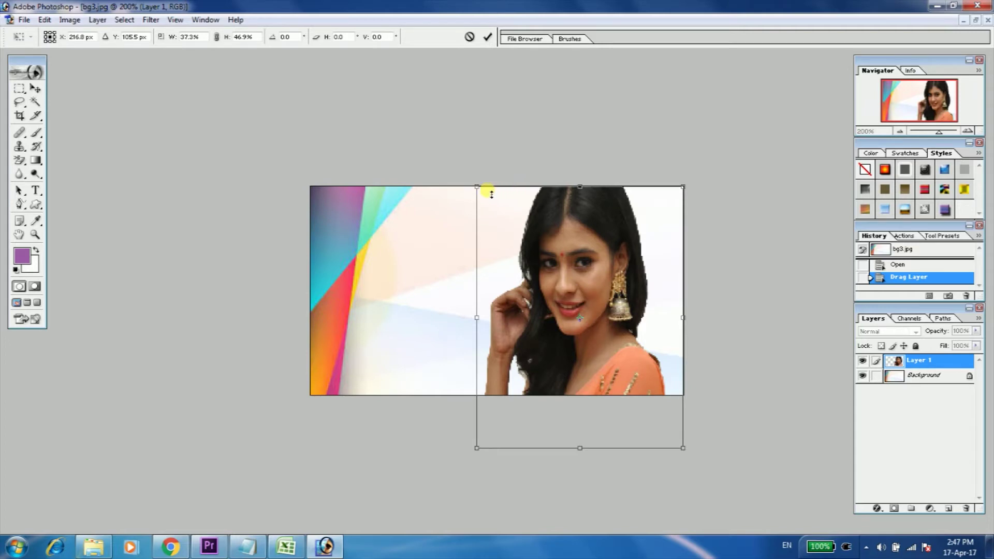
drag(478, 189, 491, 245)
drag(555, 275, 561, 209)
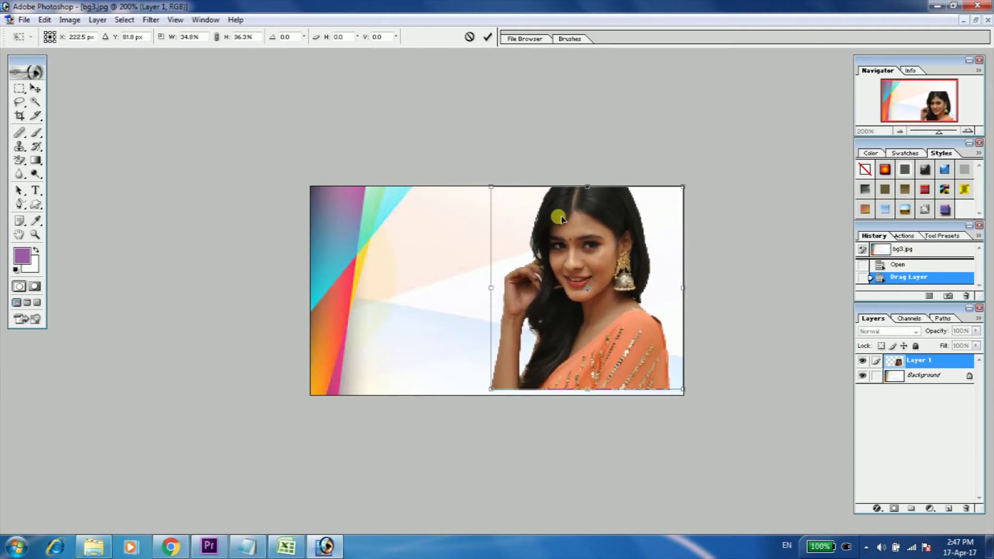
drag(491, 392, 490, 397)
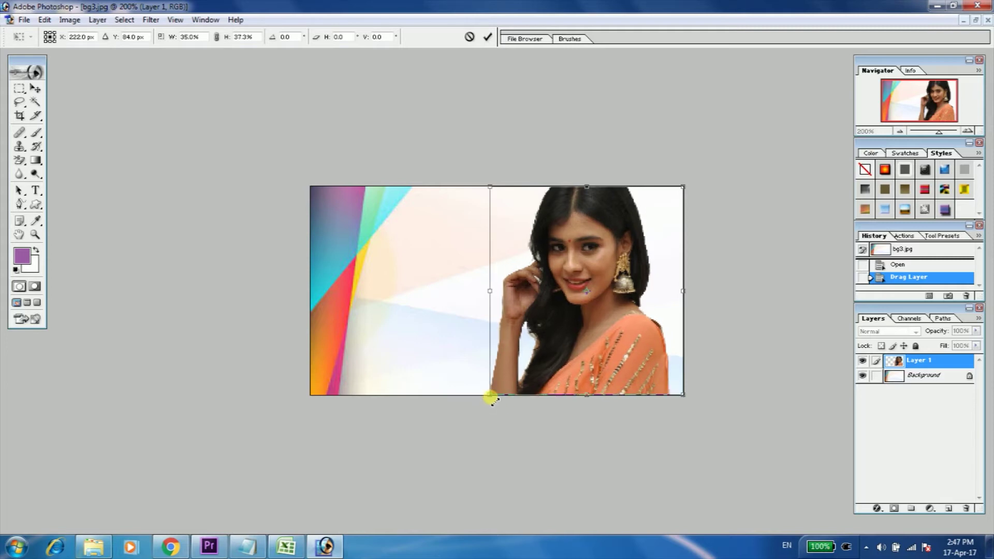
key(Return)
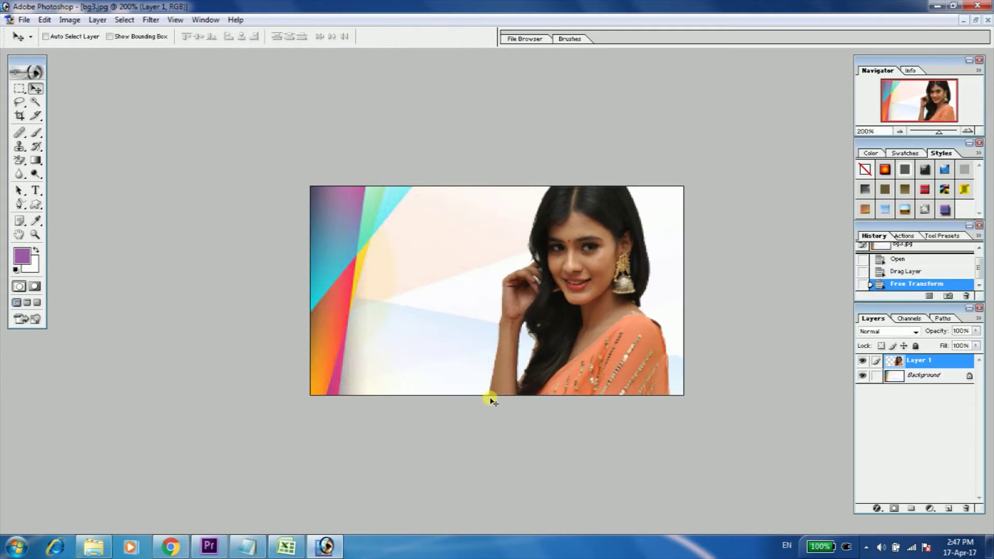
drag(598, 339, 613, 339)
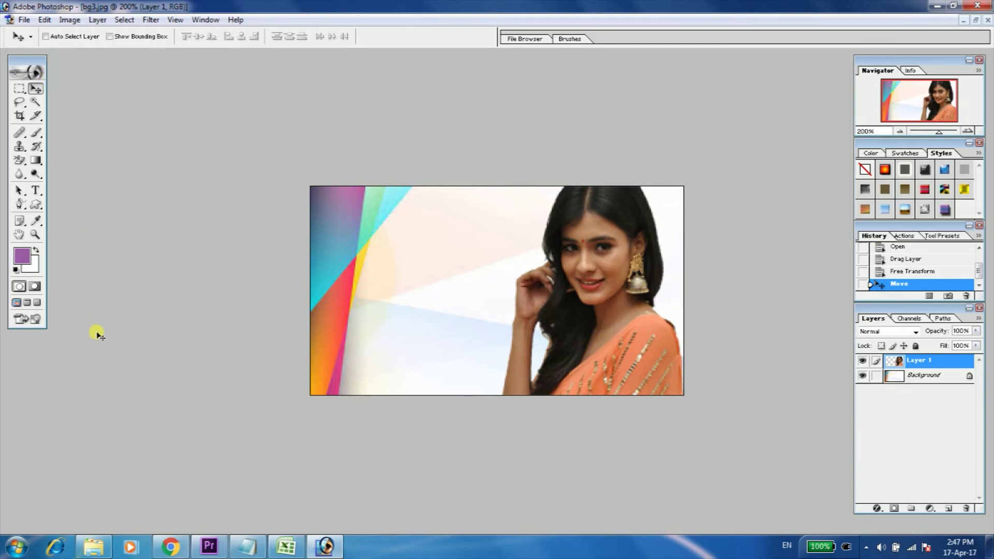
Step: Save the composite as JPEG 'bg3 copy.jpg' in the test folder with default JPEG Options
click(23, 20)
click(61, 136)
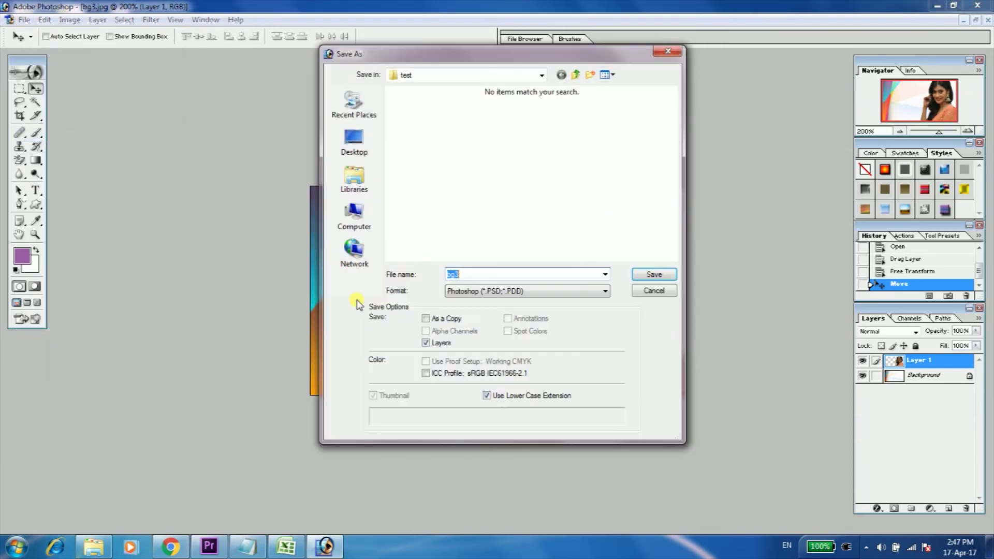
click(495, 292)
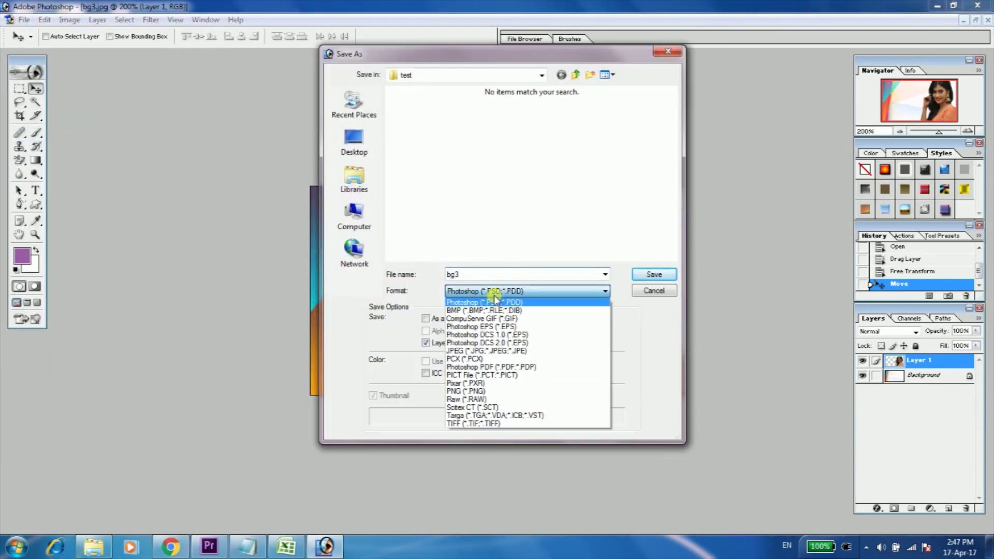
click(489, 348)
drag(561, 272, 388, 261)
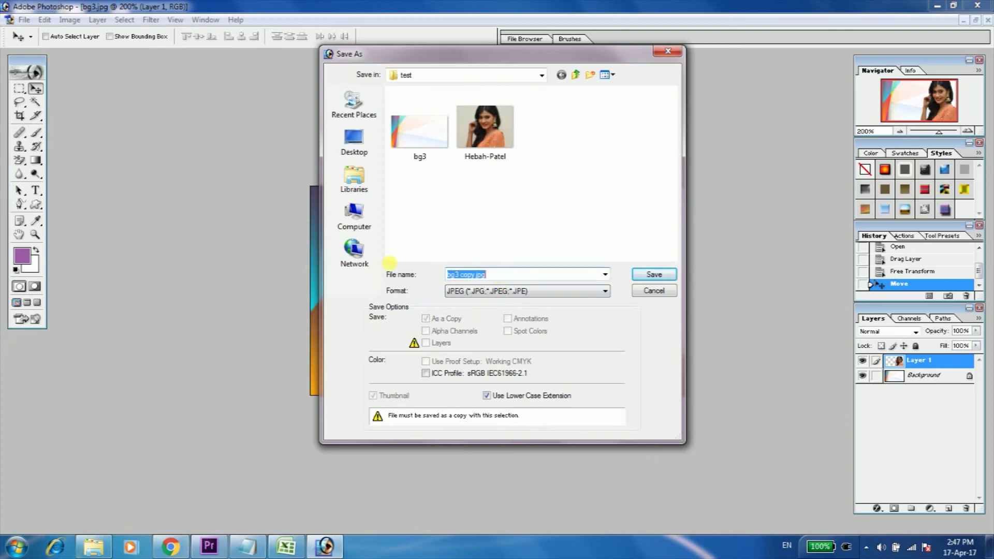
text(b)
key(Return)
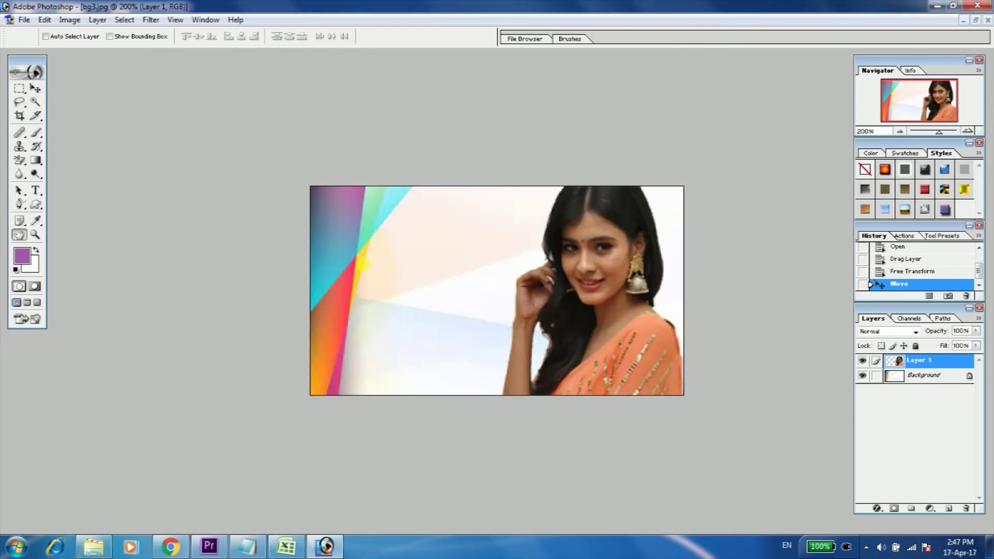
click(586, 188)
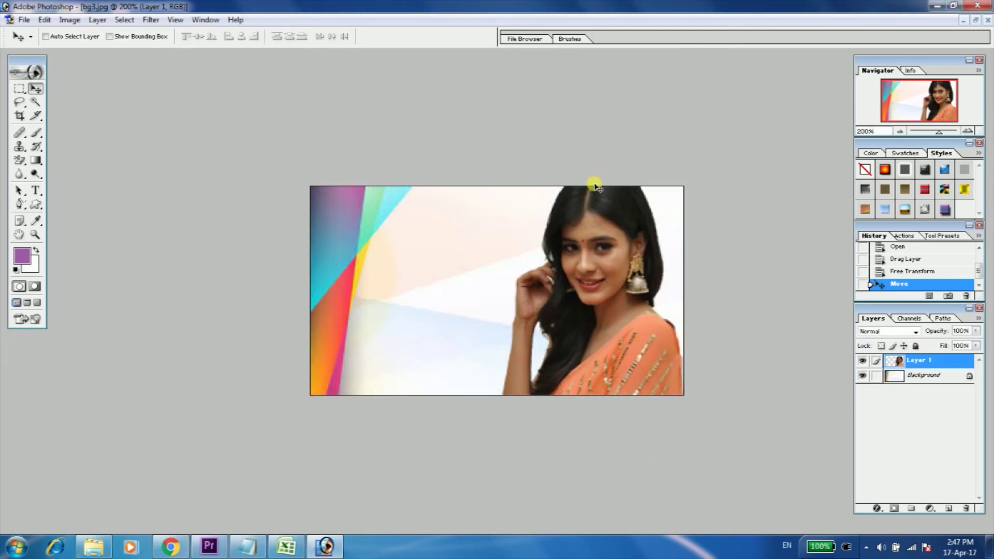